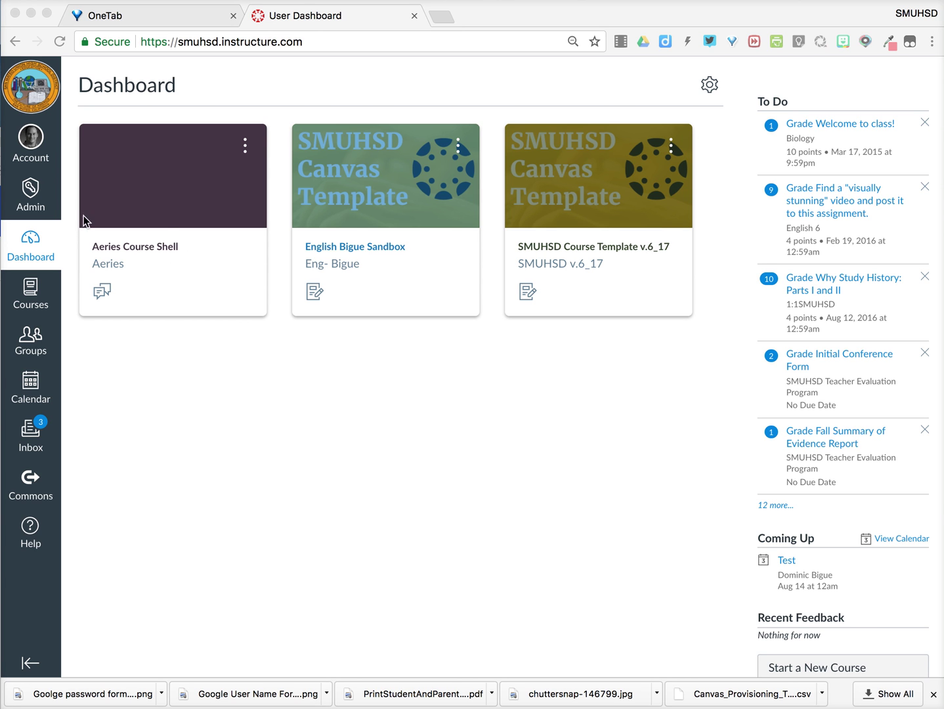
# Open the Aeries Course Shell course from its Dashboard card.
pyautogui.click(146, 254)
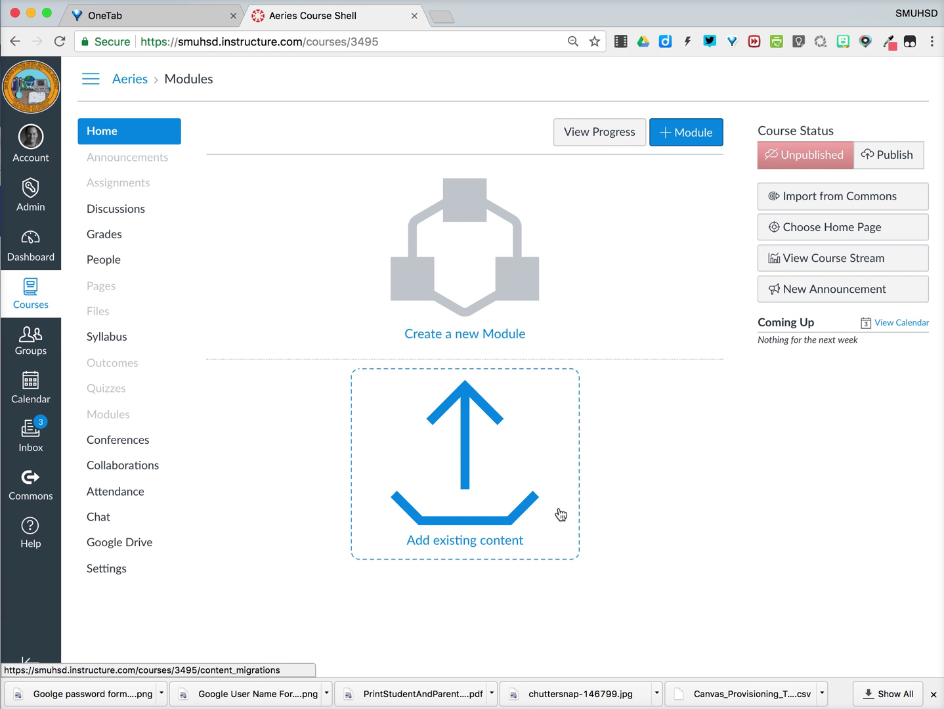
# Set up a Copy a Canvas Course import from English Bigue Sandbox with All content selected.
pyautogui.click(507, 522)
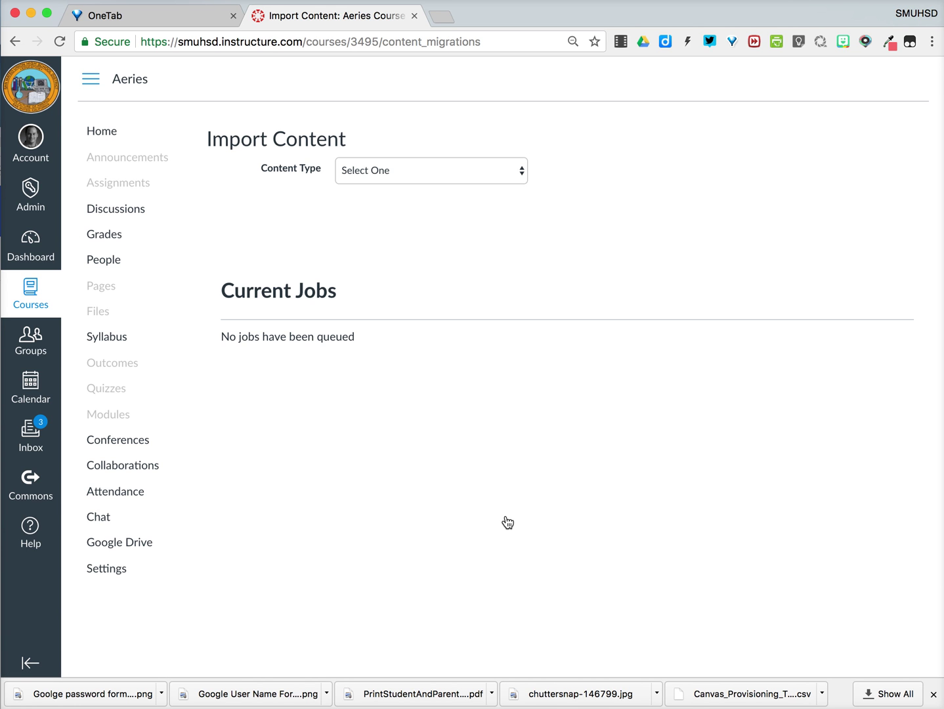
pyautogui.click(524, 175)
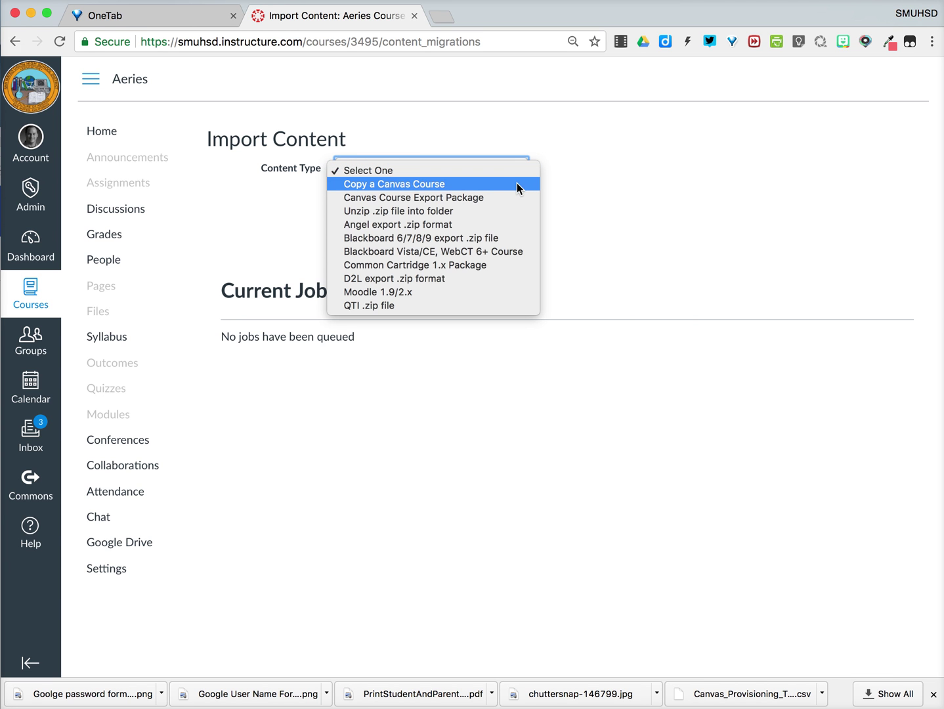
pyautogui.click(517, 186)
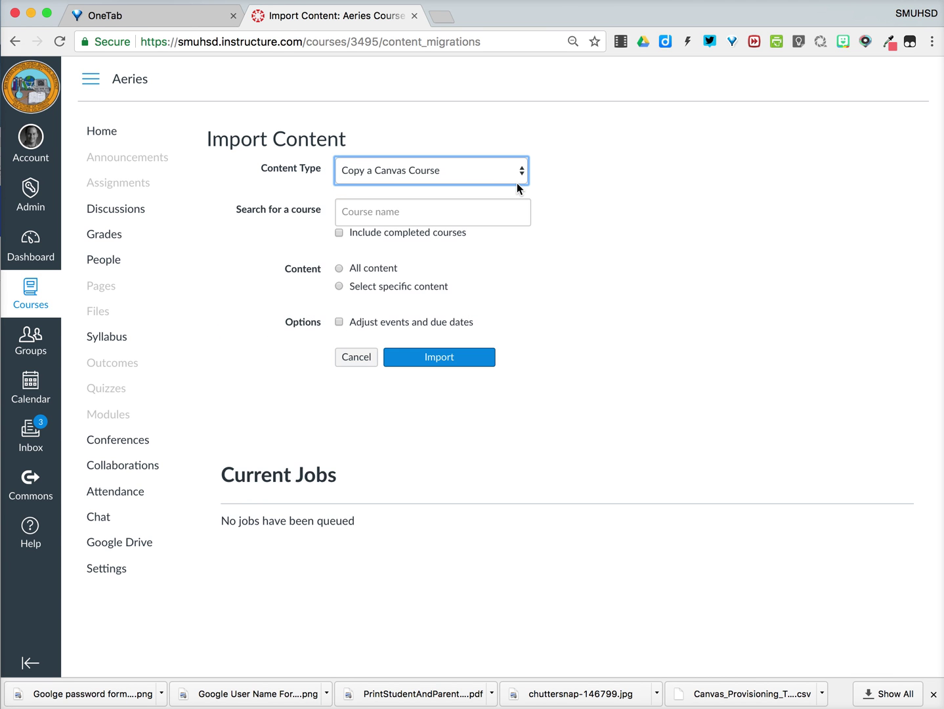
pyautogui.click(431, 215)
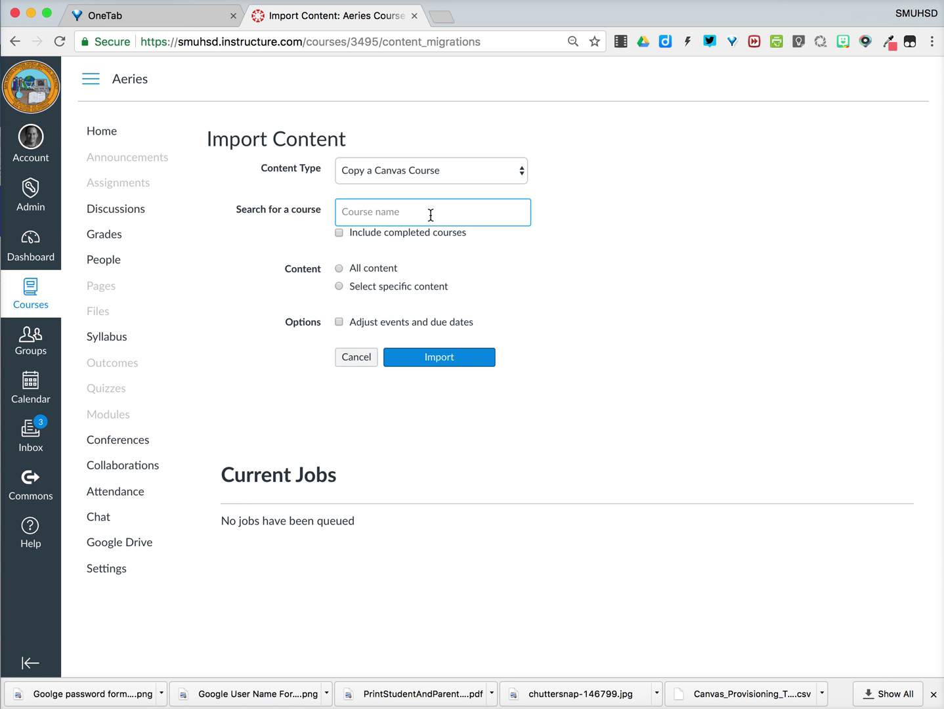
pyautogui.write('english')
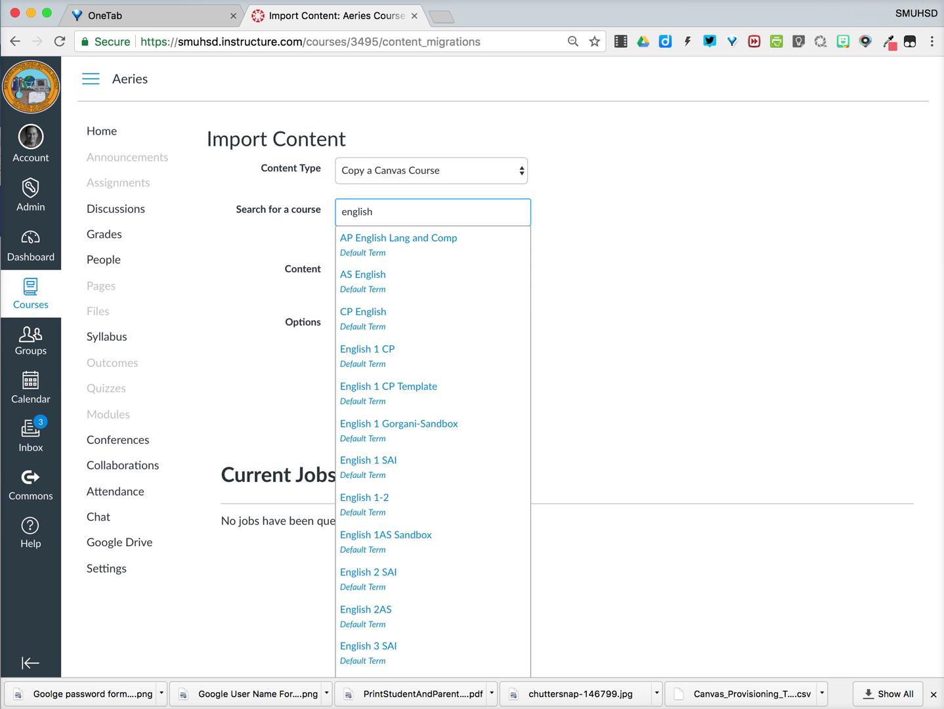
pyautogui.write(' biuog')
pyautogui.press('BackSpace')
pyautogui.press('BackSpace')
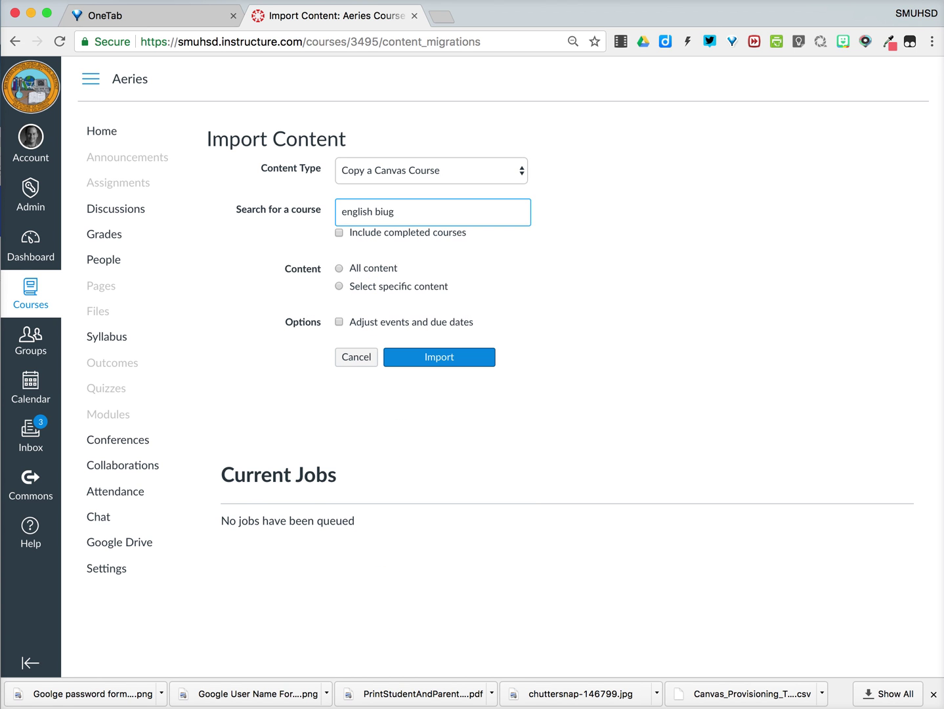
pyautogui.press('BackSpace')
pyautogui.write('gue')
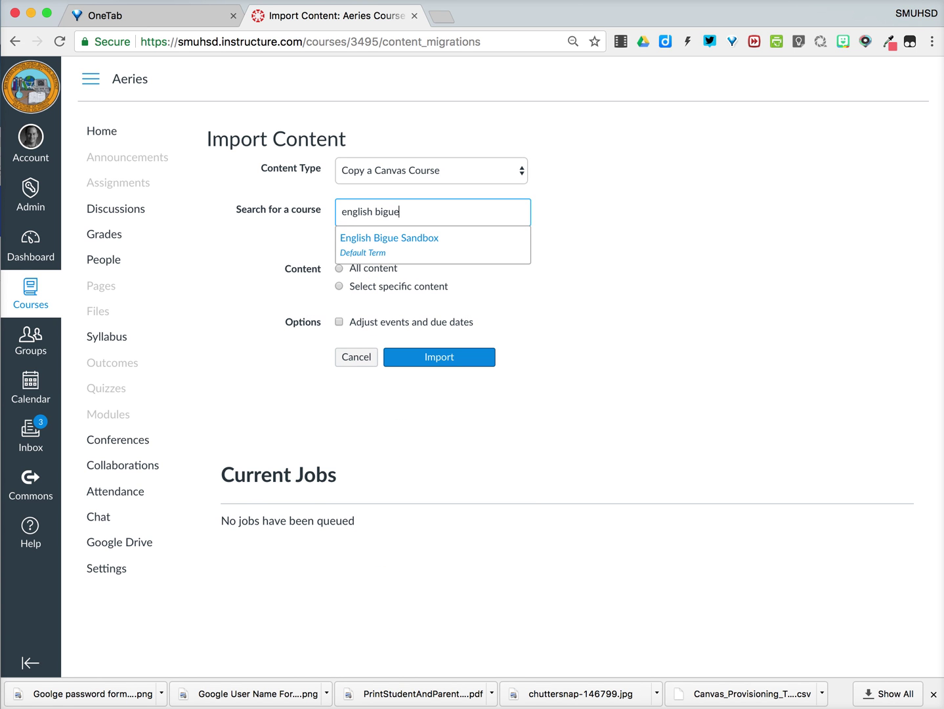
pyautogui.click(430, 238)
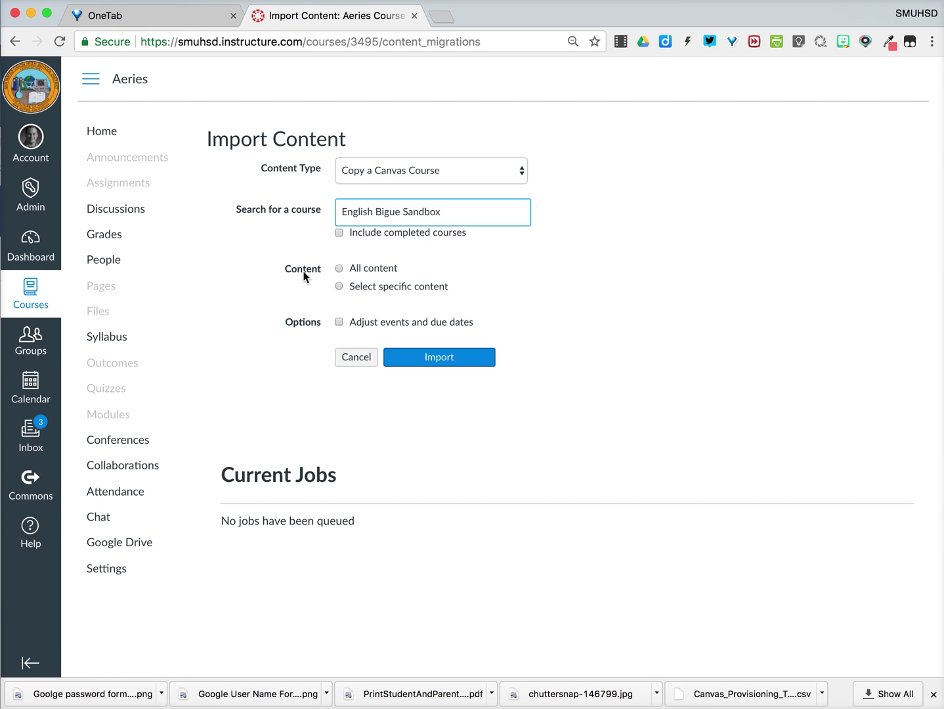
pyautogui.click(341, 270)
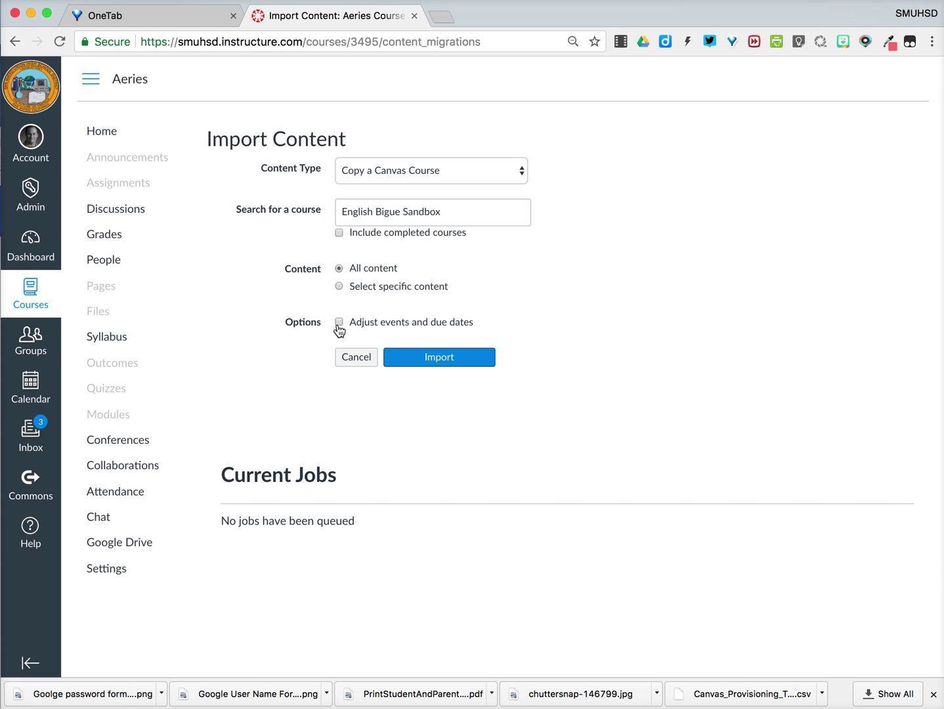
# Run the course copy and view the imported English Class home page.
pyautogui.click(458, 360)
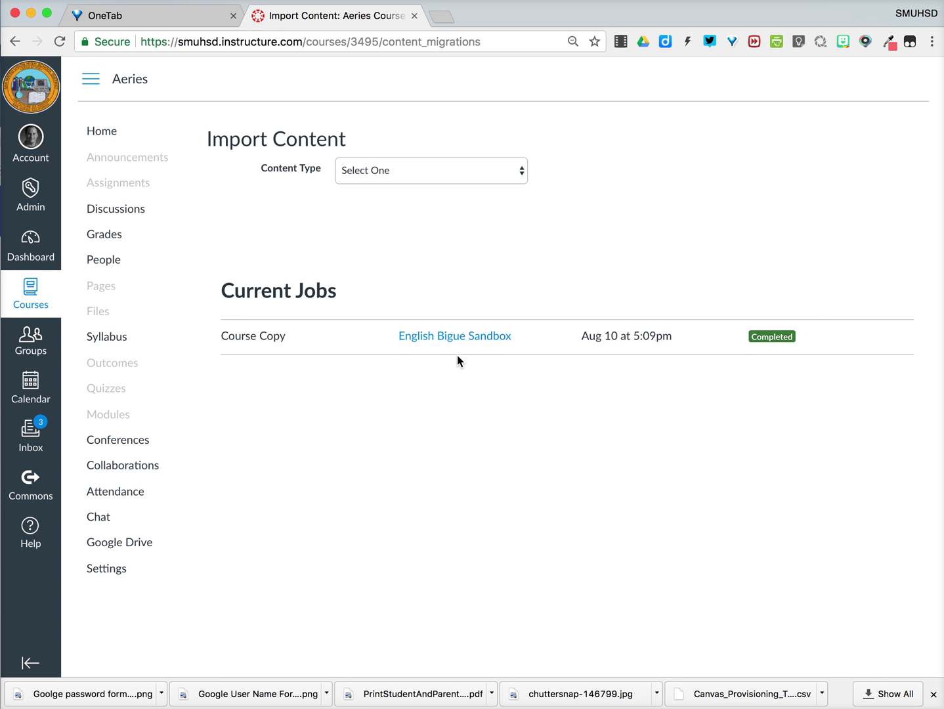
pyautogui.click(100, 134)
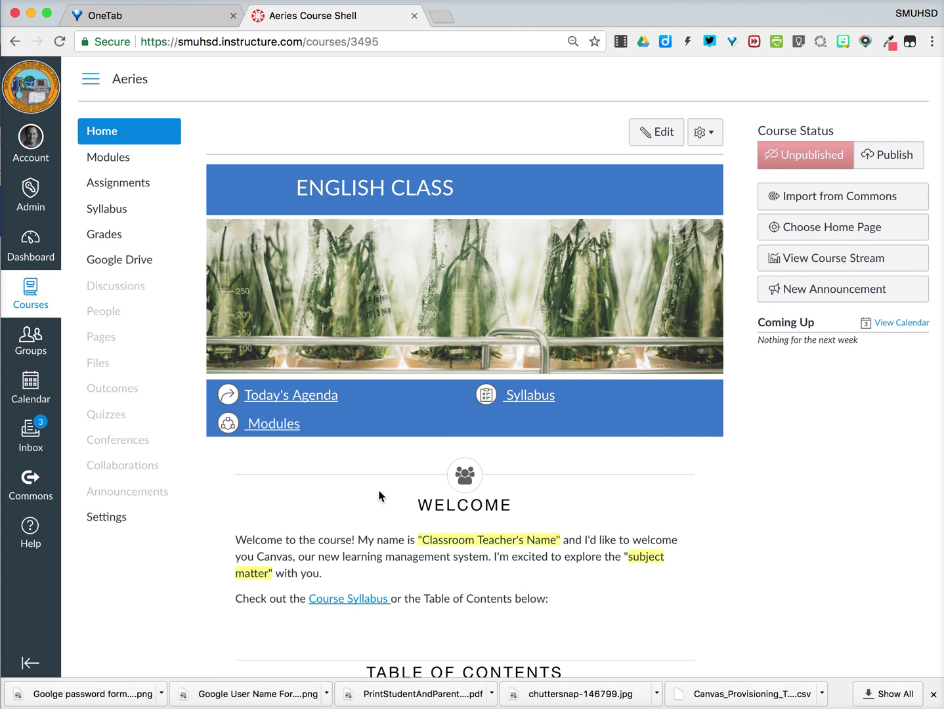
# On the Modules page, collapse the four imported modules, then re-expand Course Resources.
pyautogui.click(123, 164)
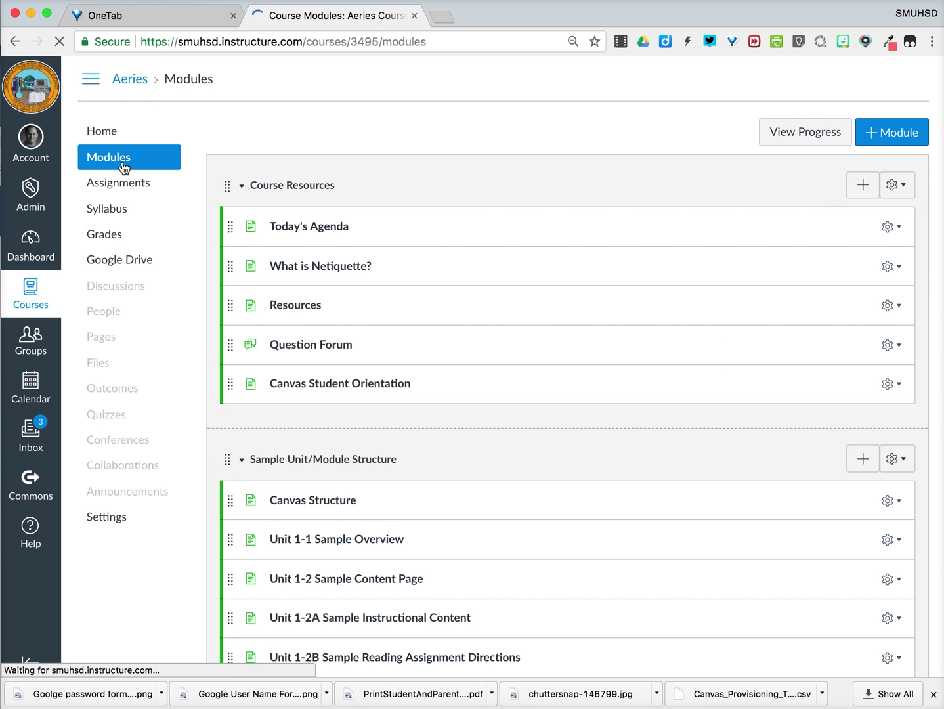
pyautogui.click(239, 189)
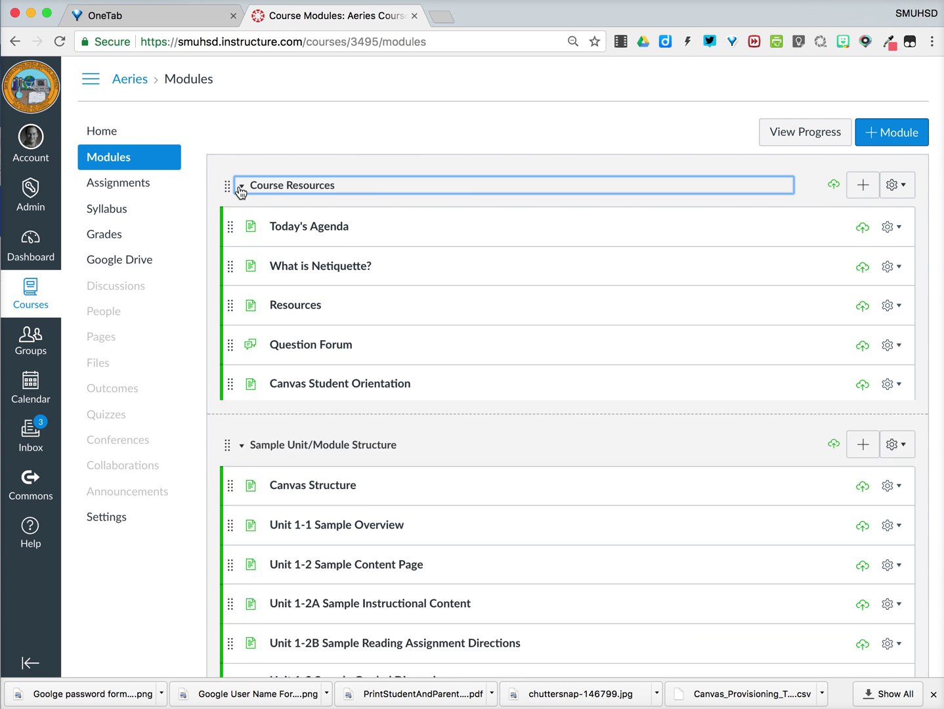
pyautogui.click(241, 248)
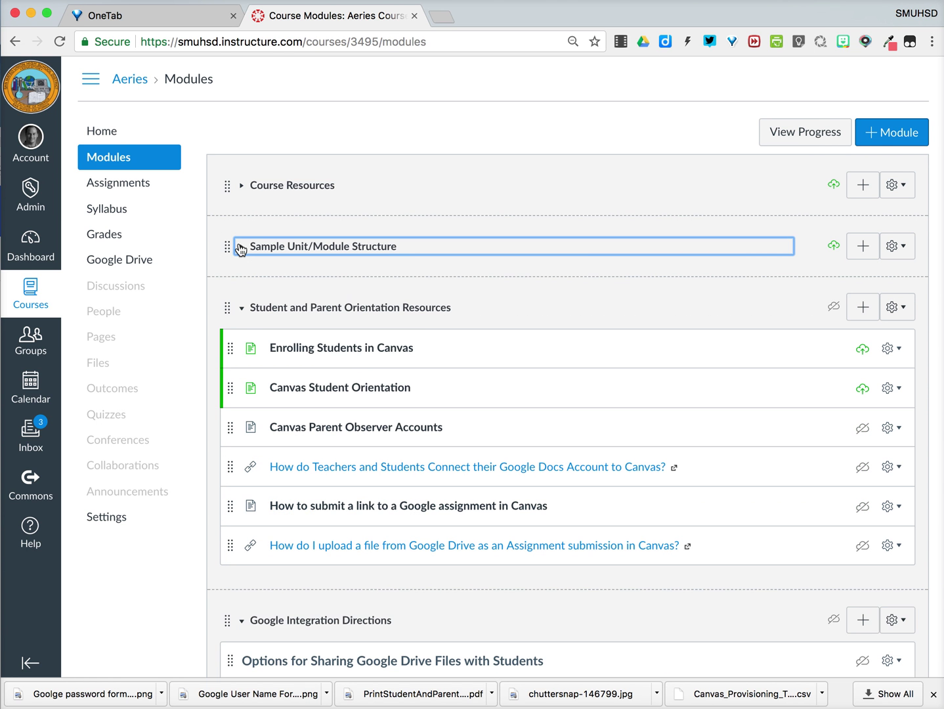
pyautogui.click(241, 310)
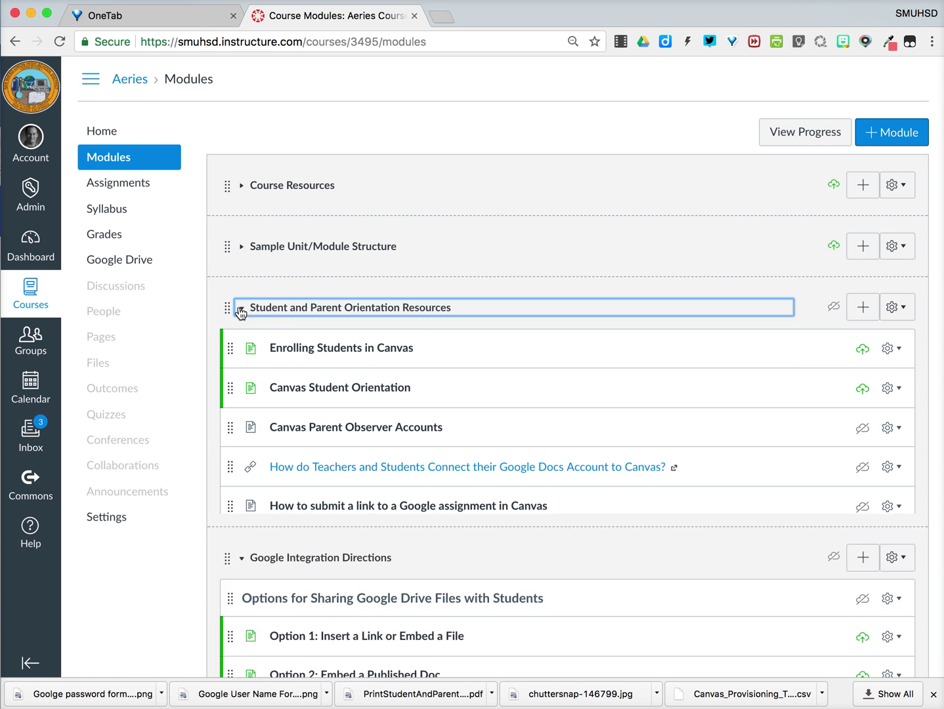
pyautogui.click(243, 373)
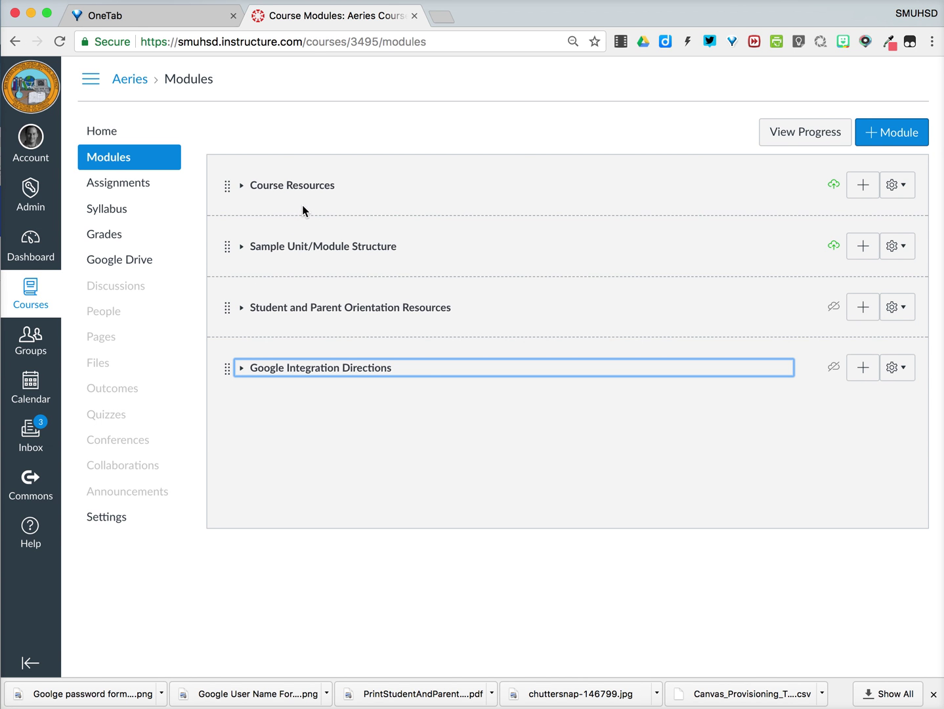
pyautogui.click(241, 187)
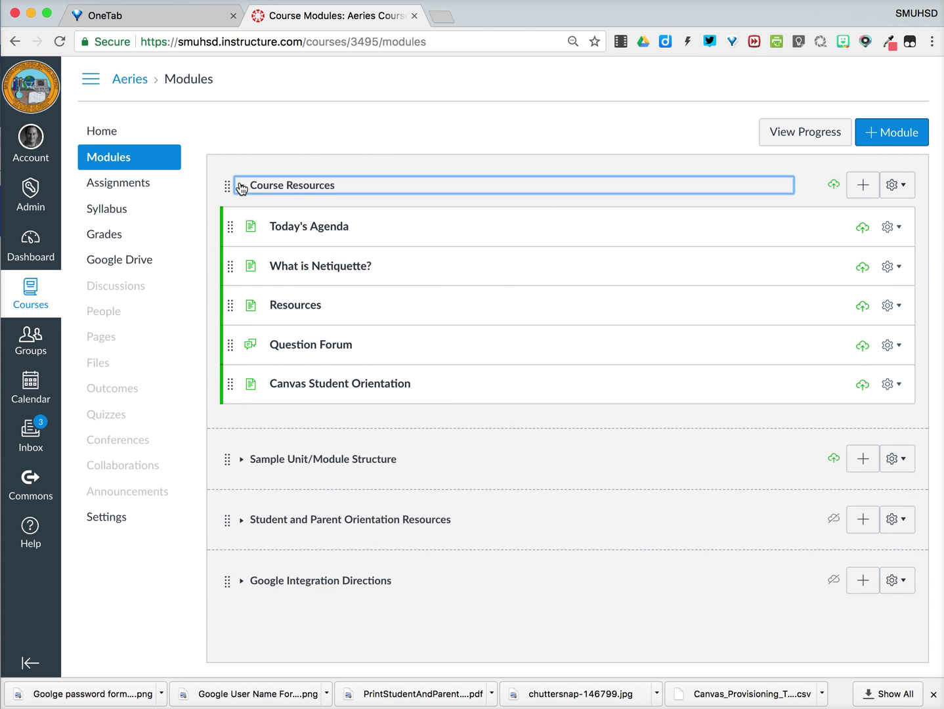
pyautogui.doubleClick(241, 187)
# Unpublish Course Resources and its five items, Today's Agenda through Canvas Student Orientation.
pyautogui.click(833, 186)
pyautogui.click(861, 227)
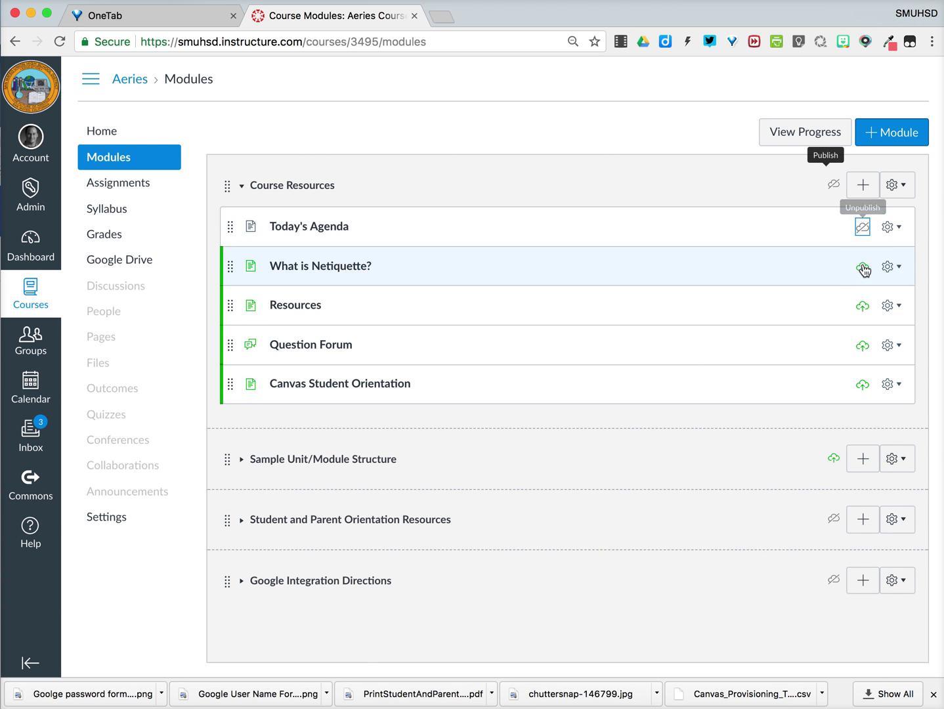
pyautogui.click(862, 266)
pyautogui.click(861, 308)
pyautogui.click(862, 345)
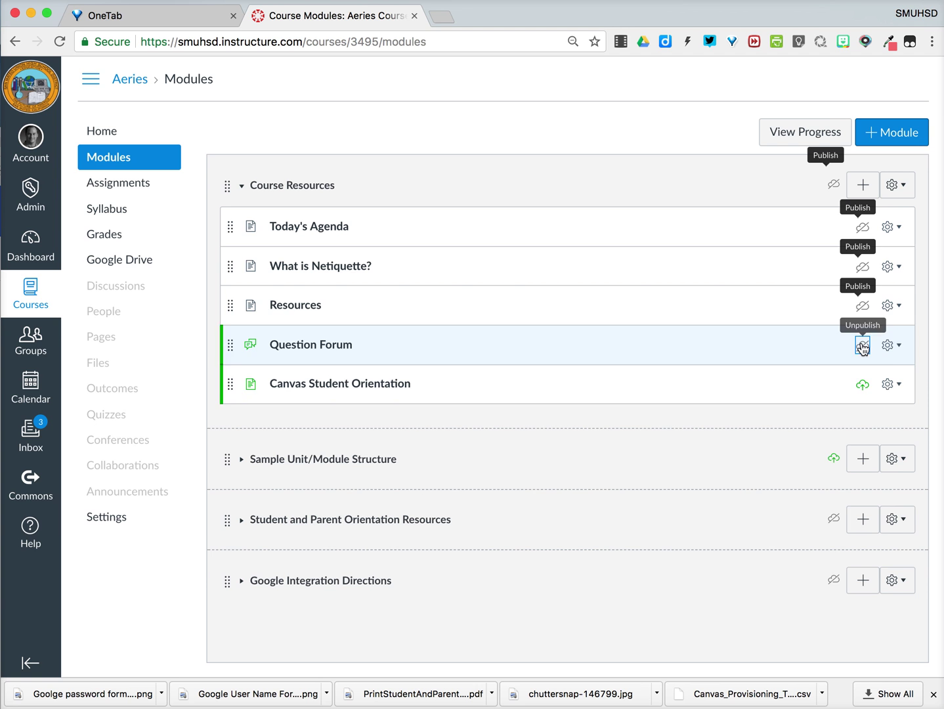
pyautogui.click(863, 385)
# Open and close the Today's Agenda options menu without changing the item.
pyautogui.click(893, 229)
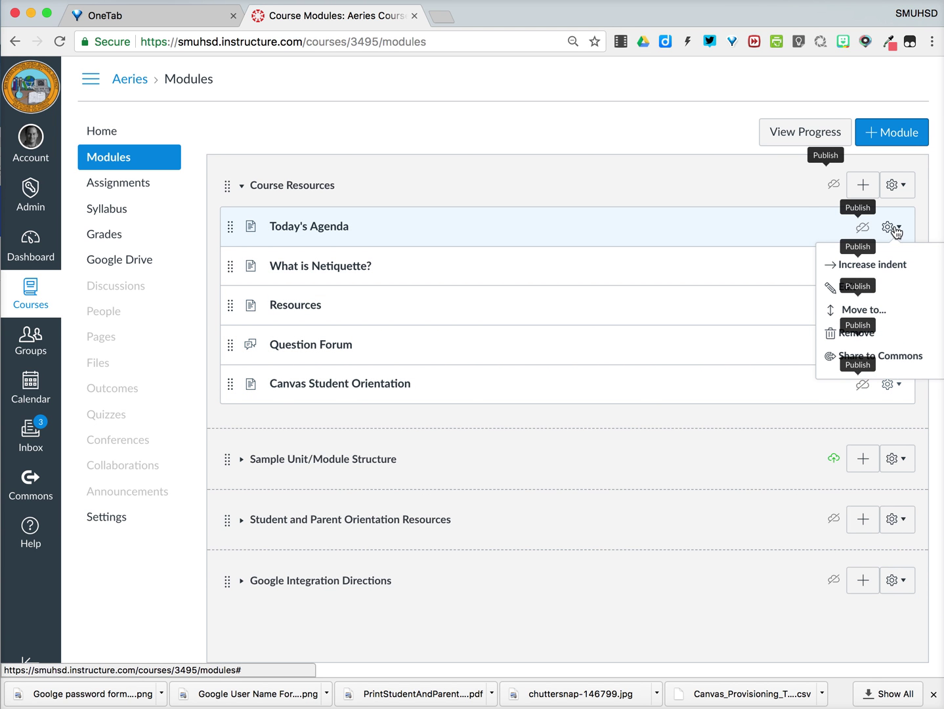
pyautogui.click(805, 223)
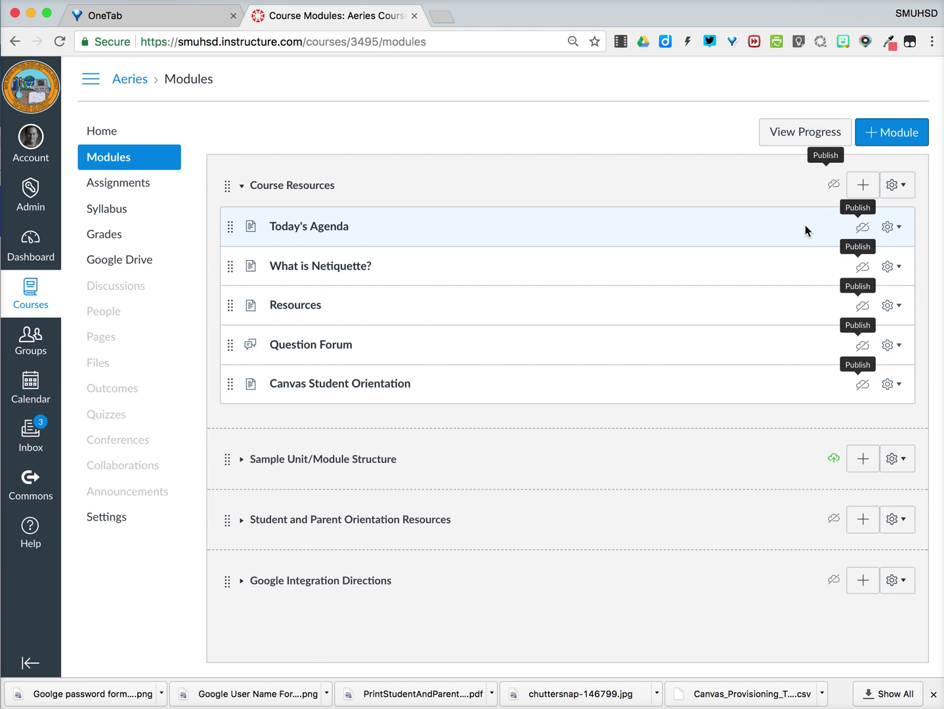
pyautogui.click(900, 231)
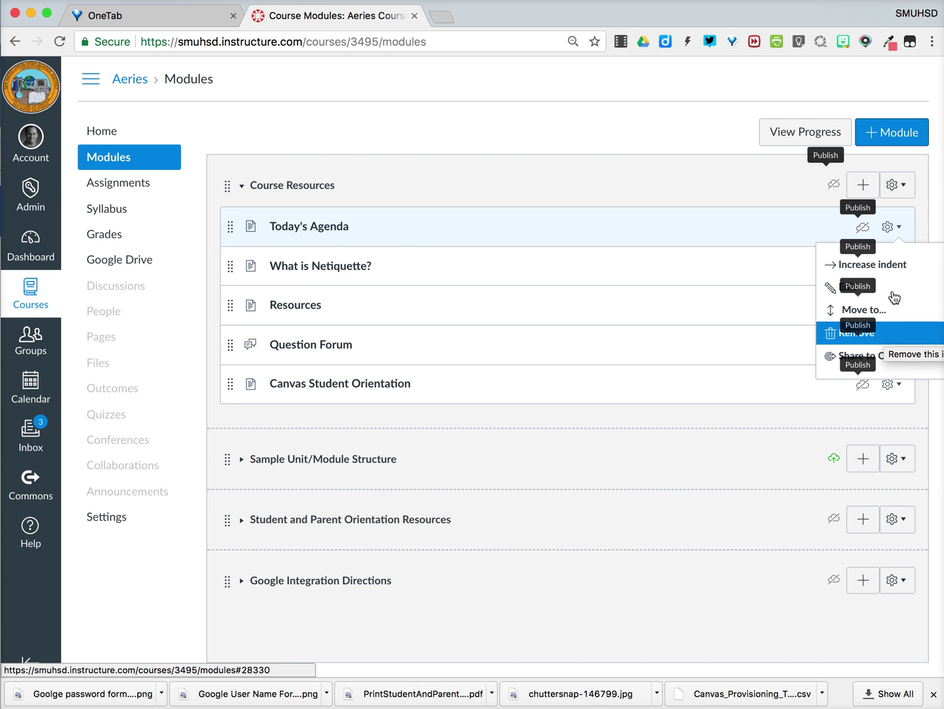
pyautogui.click(899, 230)
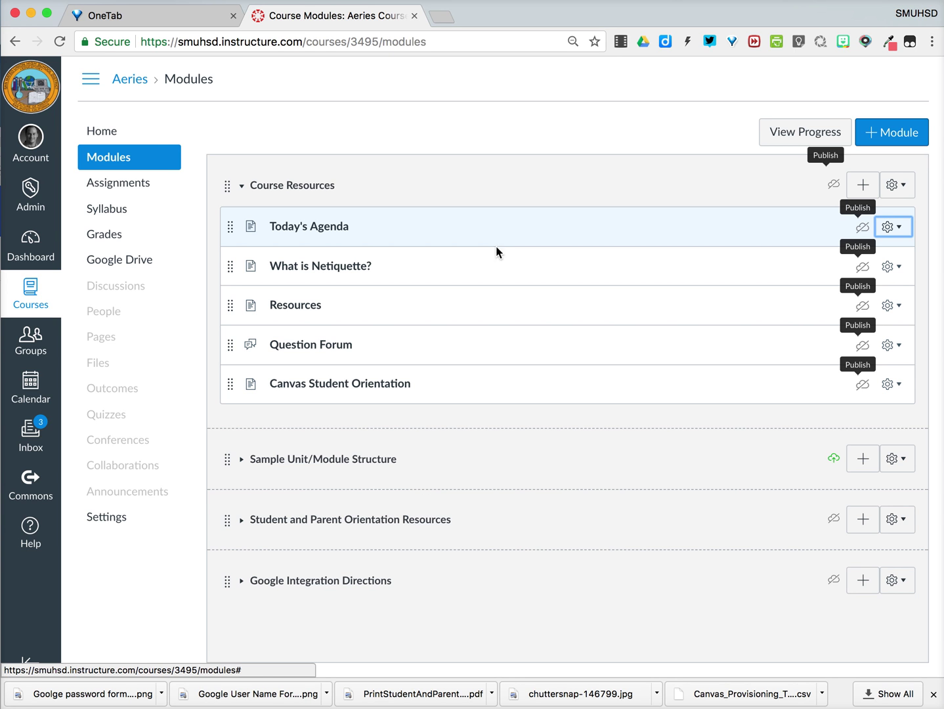
# Return to the Dashboard and open the Aeries Course Shell's Course Details settings.
pyautogui.click(118, 135)
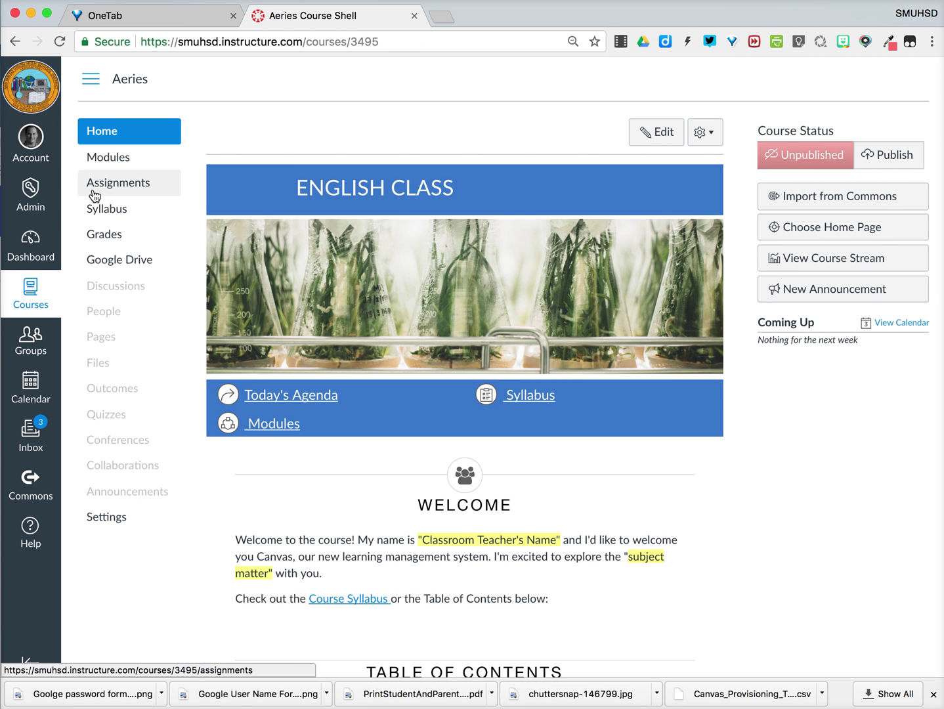
pyautogui.click(39, 257)
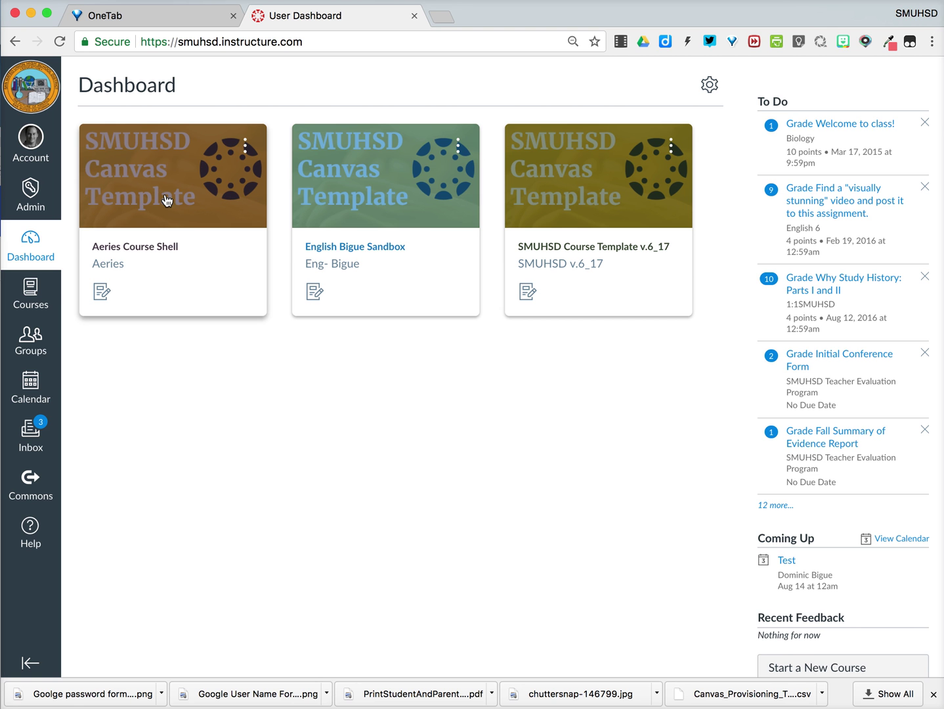
pyautogui.click(162, 217)
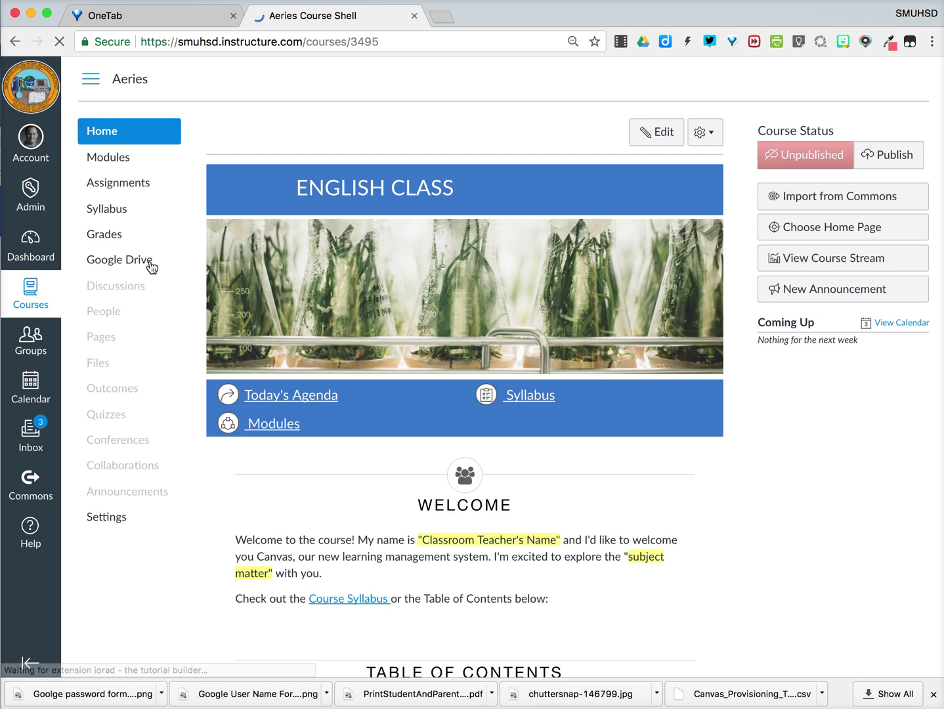
pyautogui.click(112, 516)
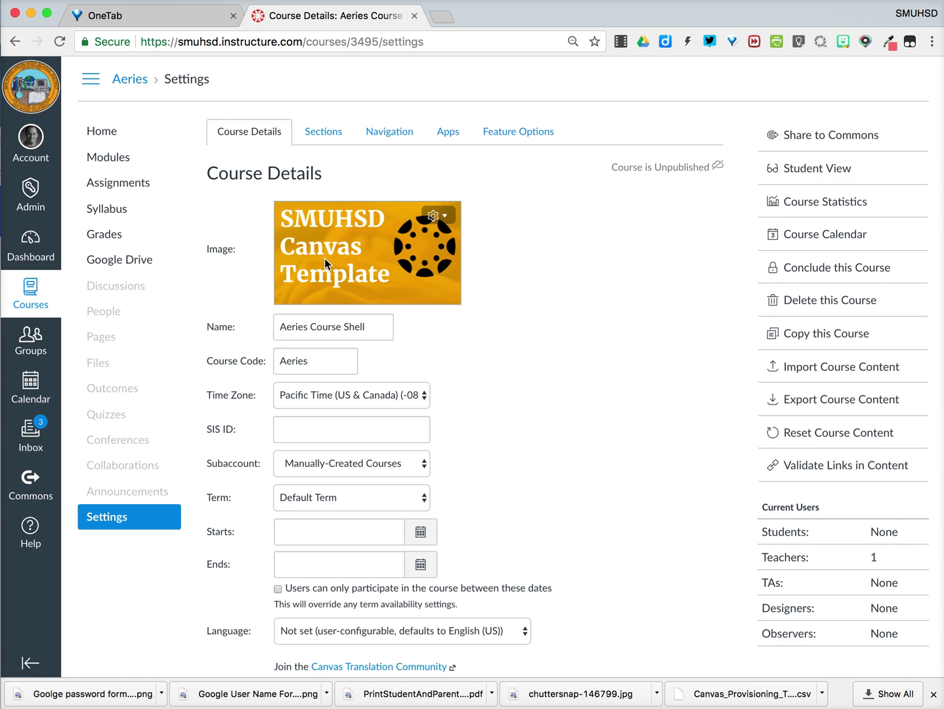
# Change the course image to the green bee photo from a Flickr search for 'biology'.
pyautogui.click(438, 217)
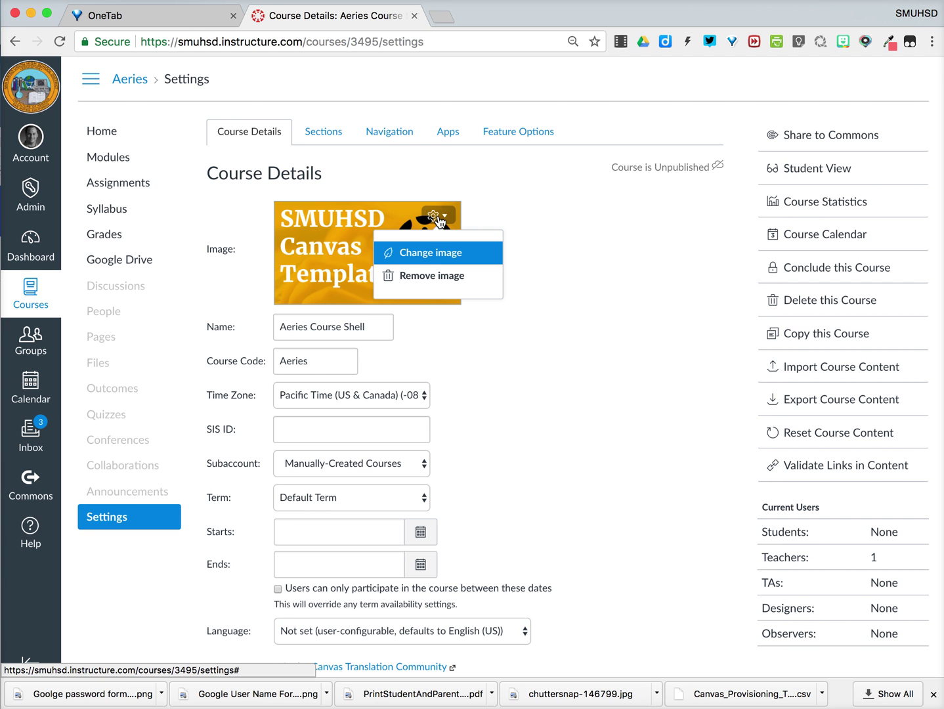
pyautogui.click(439, 258)
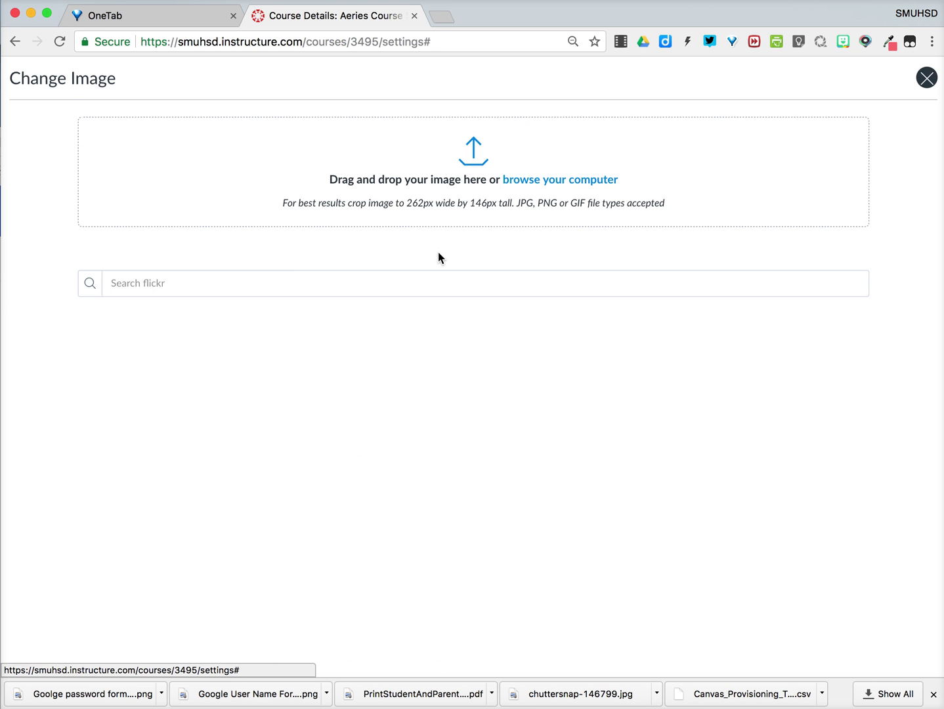
pyautogui.click(301, 279)
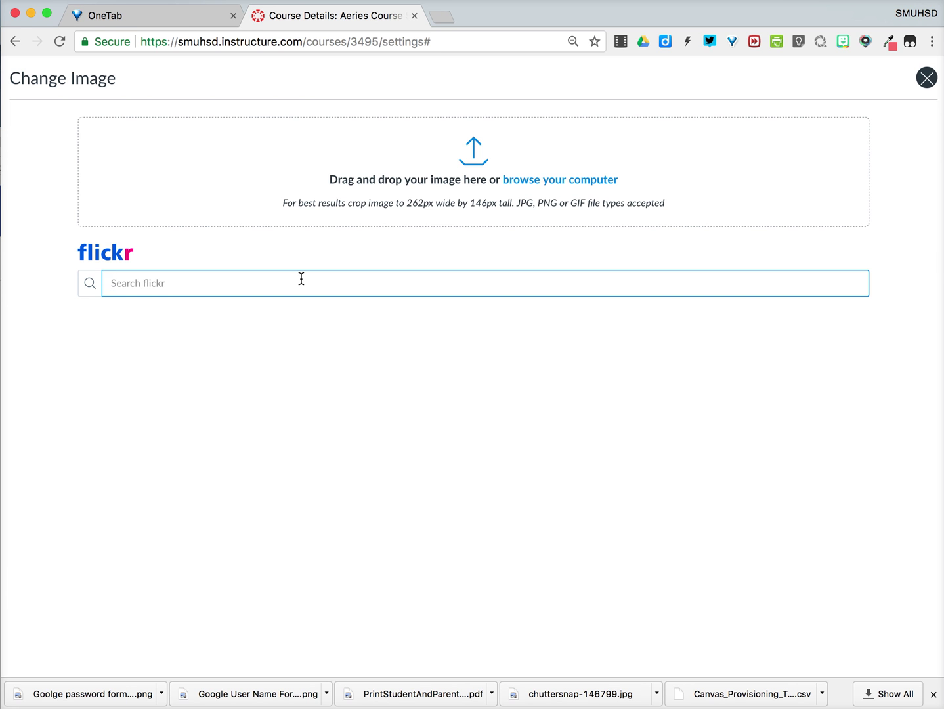
pyautogui.write('biology')
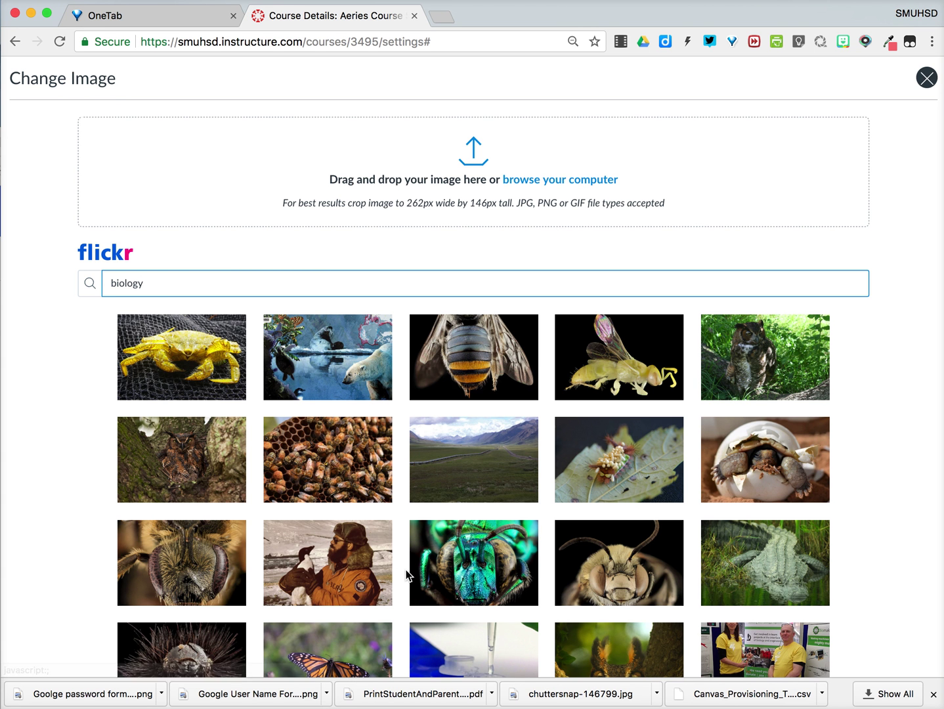
pyautogui.click(481, 590)
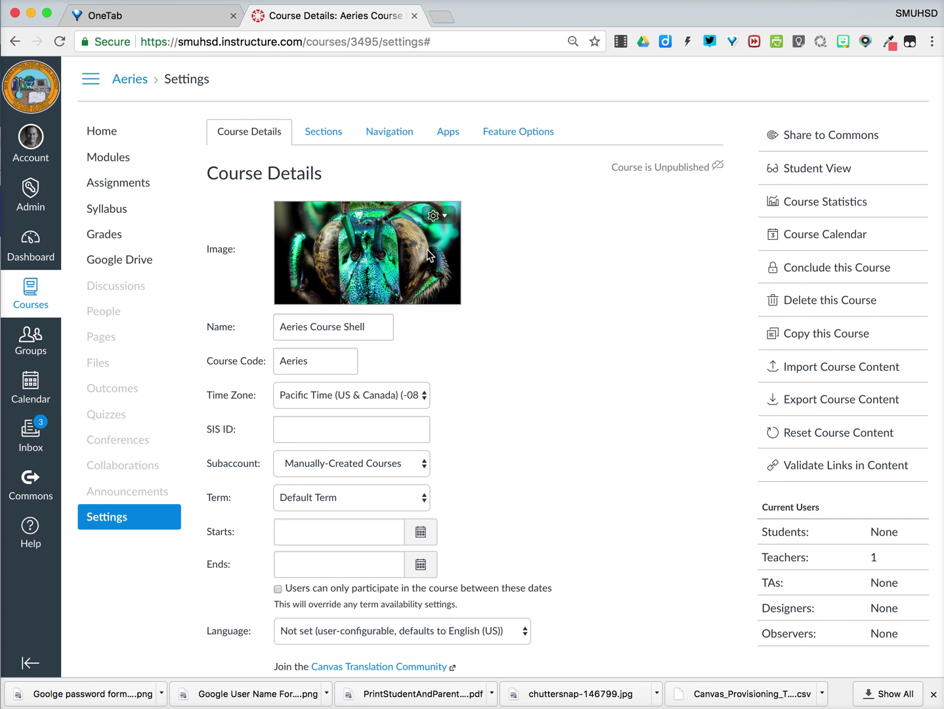
# Review the settings page, then go to the Dashboard to see the bee card image.
pyautogui.scroll(-10, 580, 425)
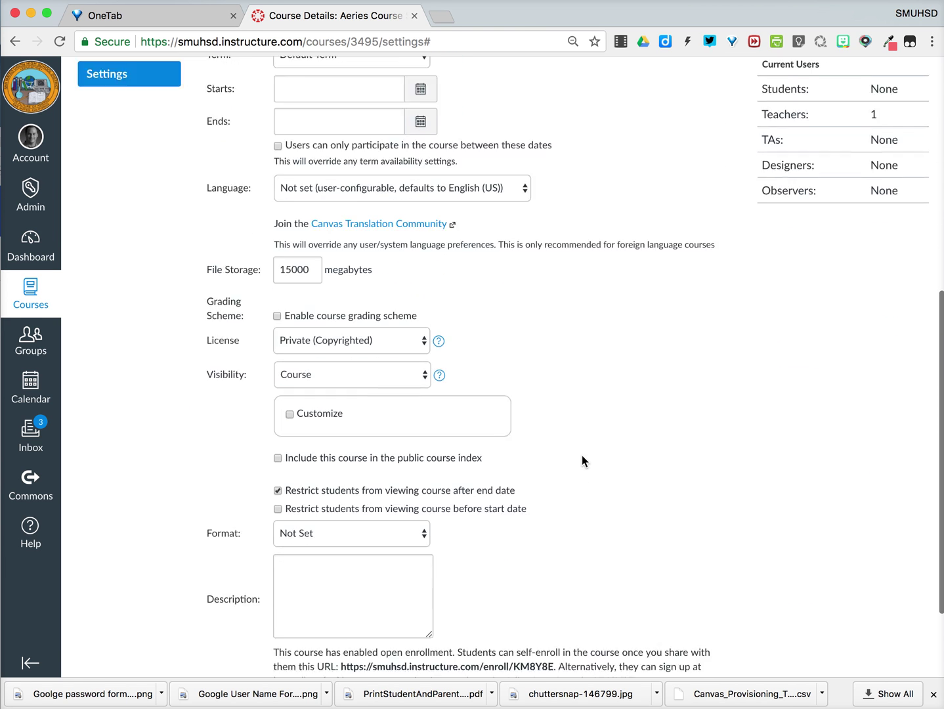
pyautogui.scroll(-3, 583, 455)
pyautogui.scroll(15, 582, 455)
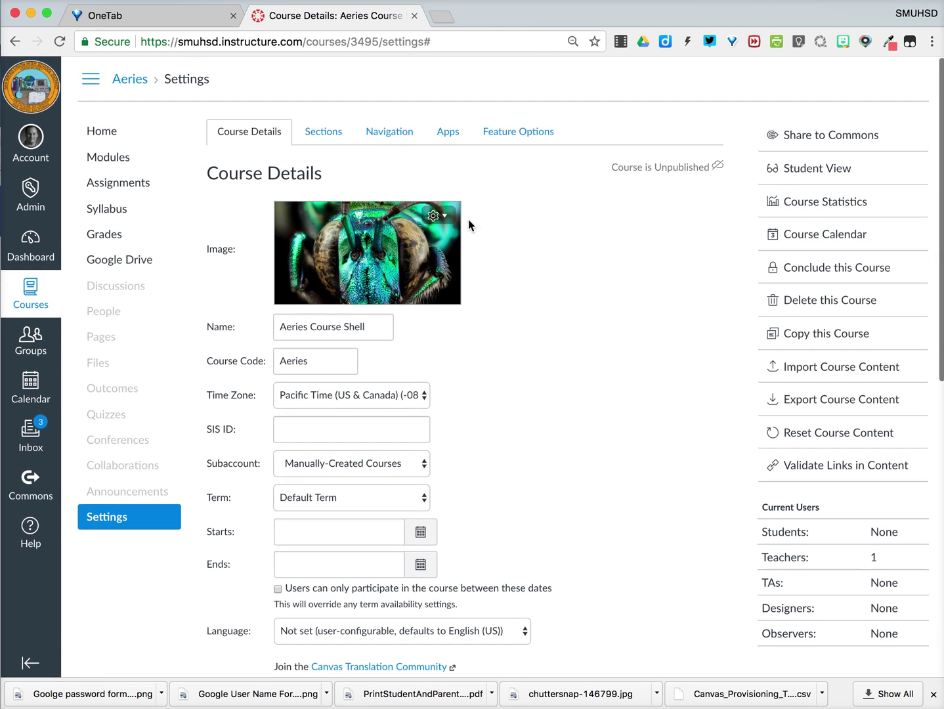
pyautogui.click(27, 255)
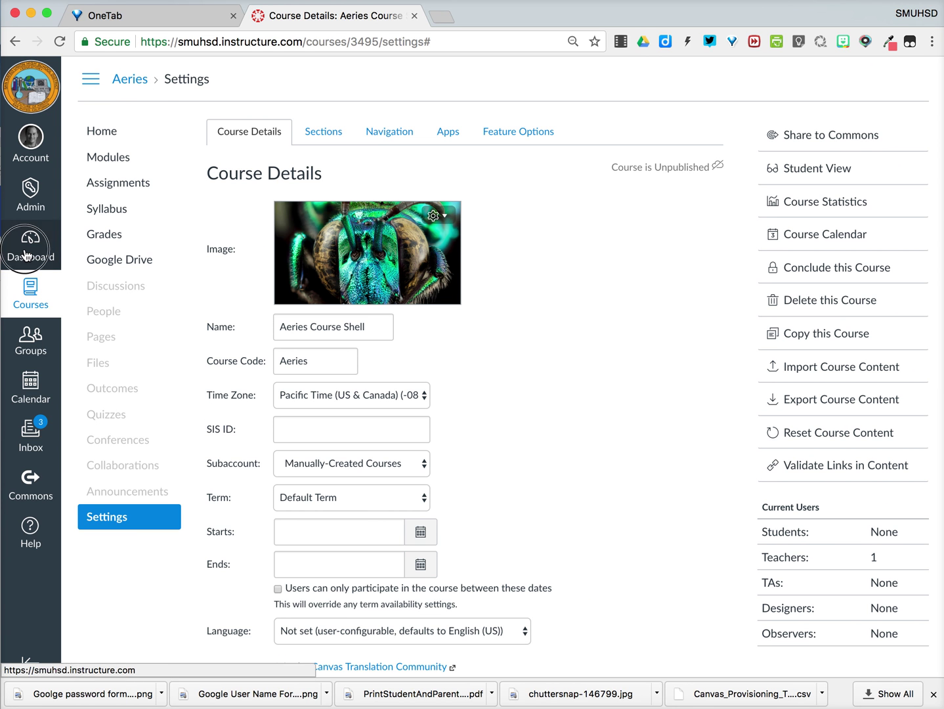